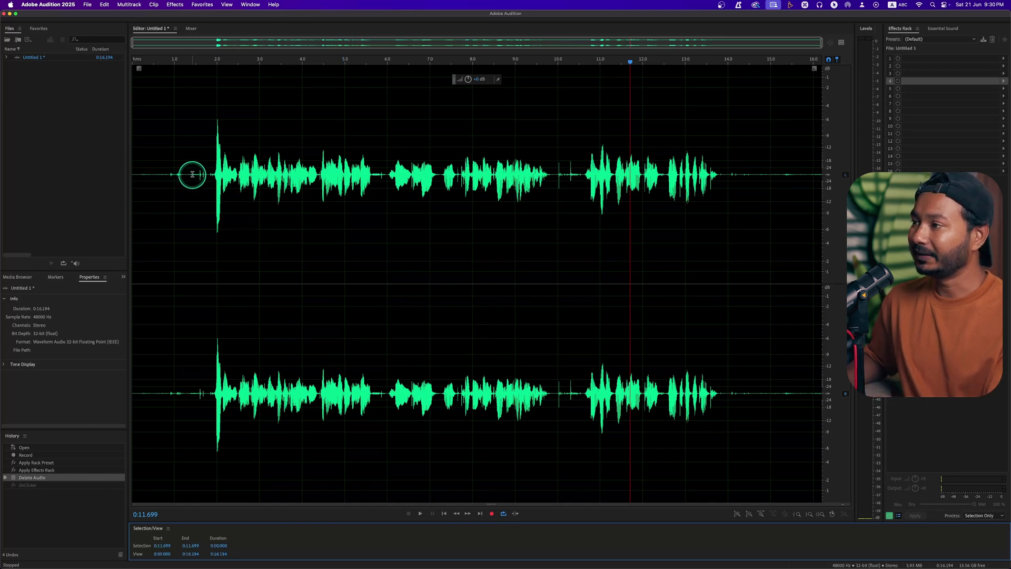
Audition the quiet gap between phrases near 10 seconds, leaving the playhead at 8 seconds.
{"action": "left_click_drag", "start_coordinate": [207, 178], "coordinate": [196, 183]}
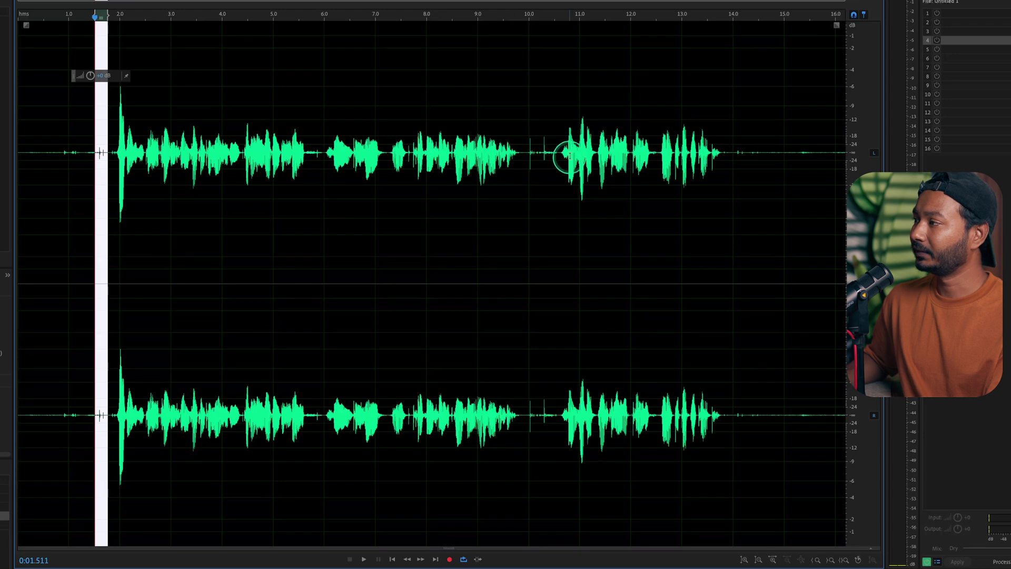
{"action": "left_click_drag", "start_coordinate": [529, 162], "coordinate": [544, 163]}
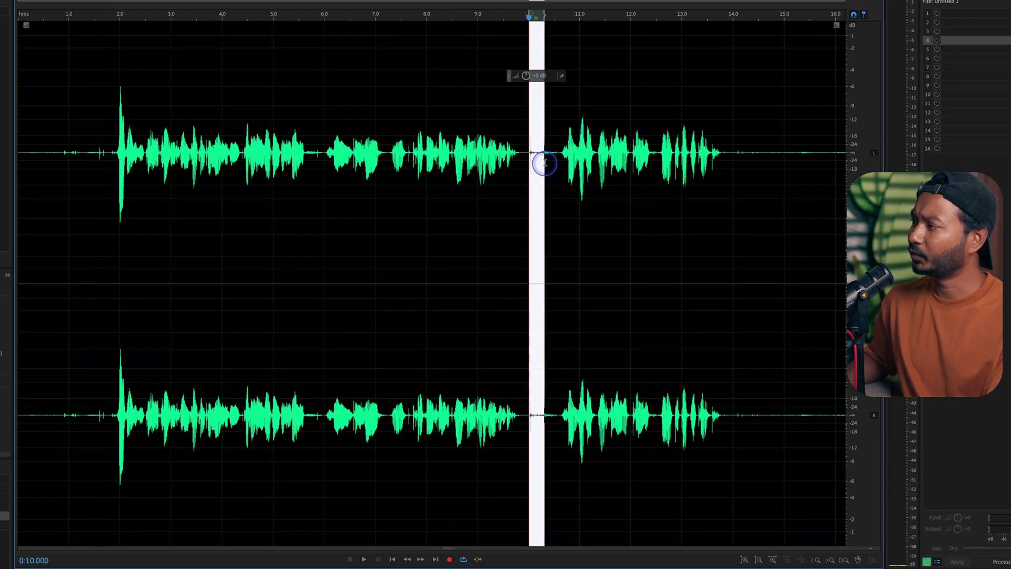
{"action": "left_click", "coordinate": [511, 184]}
{"action": "key", "text": "space"}
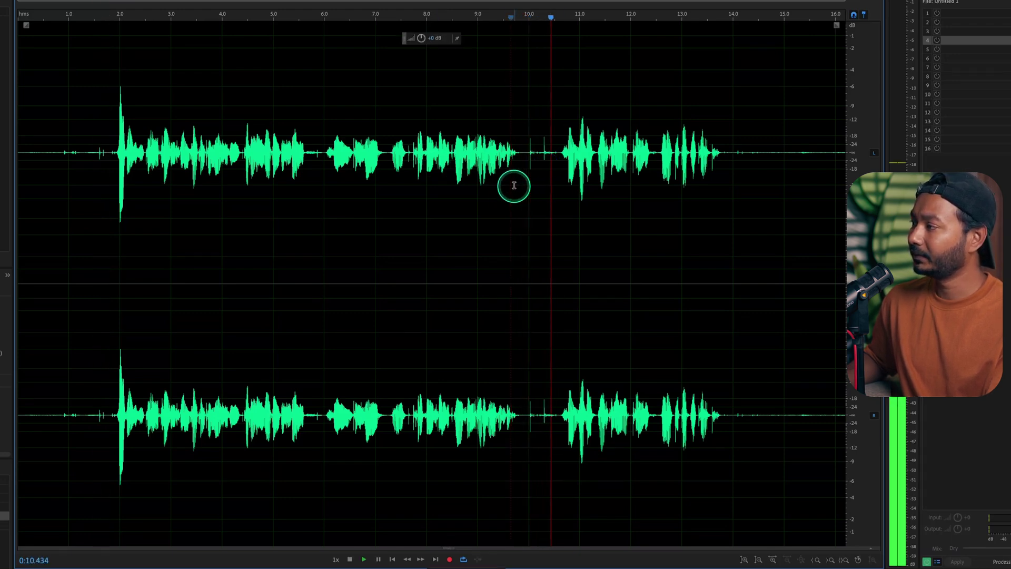
{"action": "key", "text": "space"}
{"action": "left_click_drag", "start_coordinate": [550, 165], "coordinate": [521, 170]}
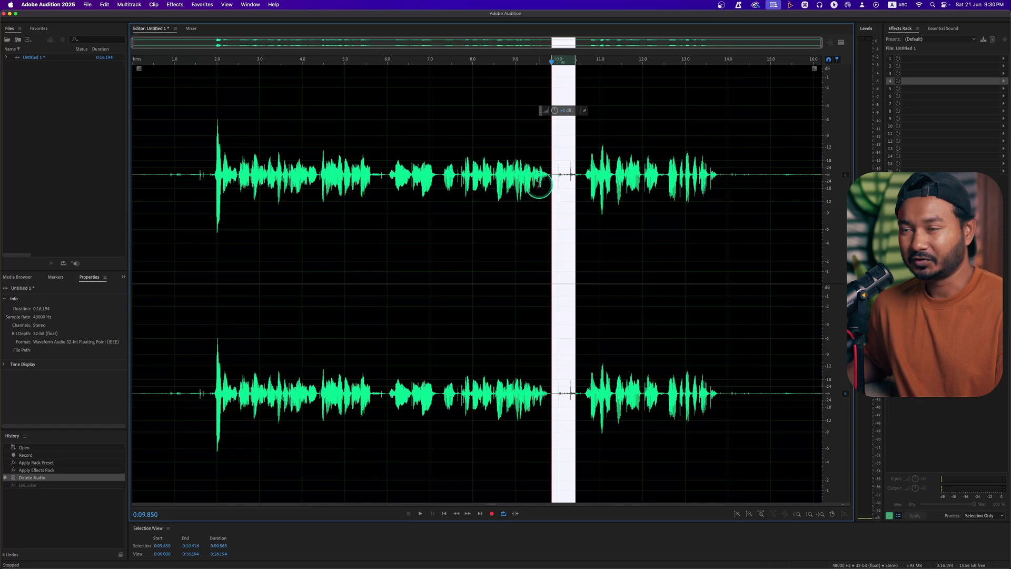
{"action": "left_click", "coordinate": [477, 173]}
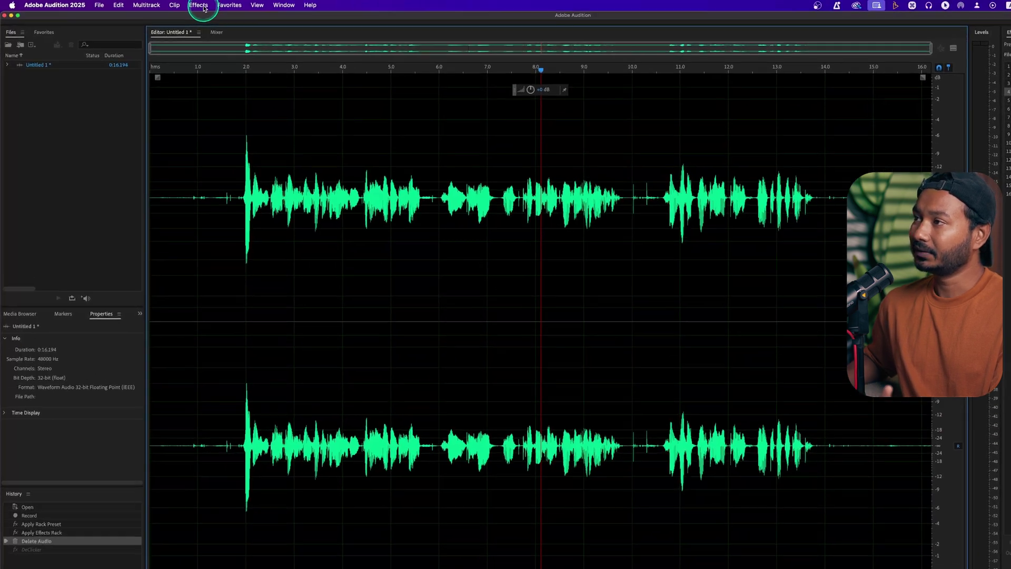
Open the DeClicker process from Effects > Diagnostics.
{"action": "left_click", "coordinate": [179, 8]}
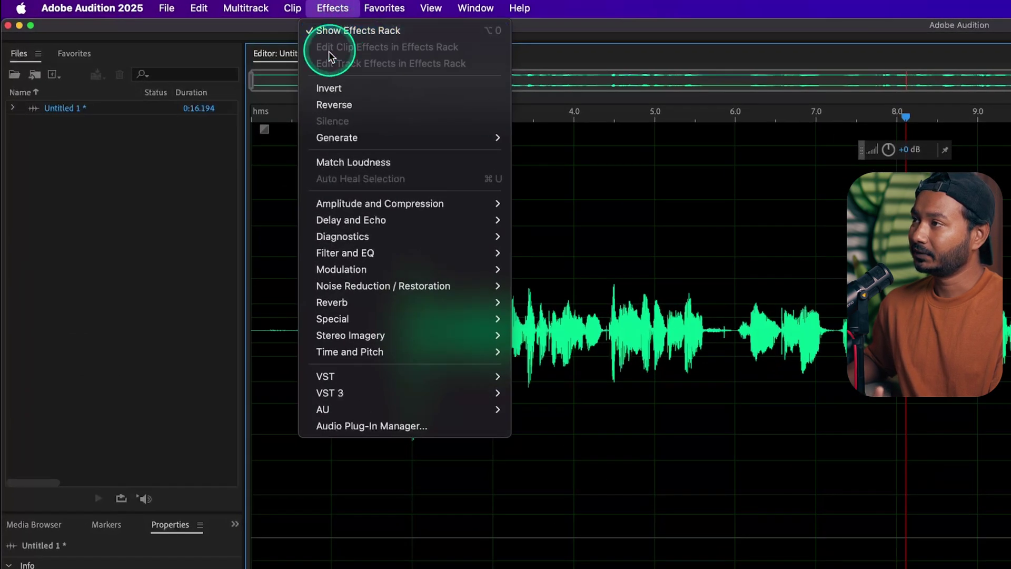
{"action": "mouse_move", "coordinate": [446, 233]}
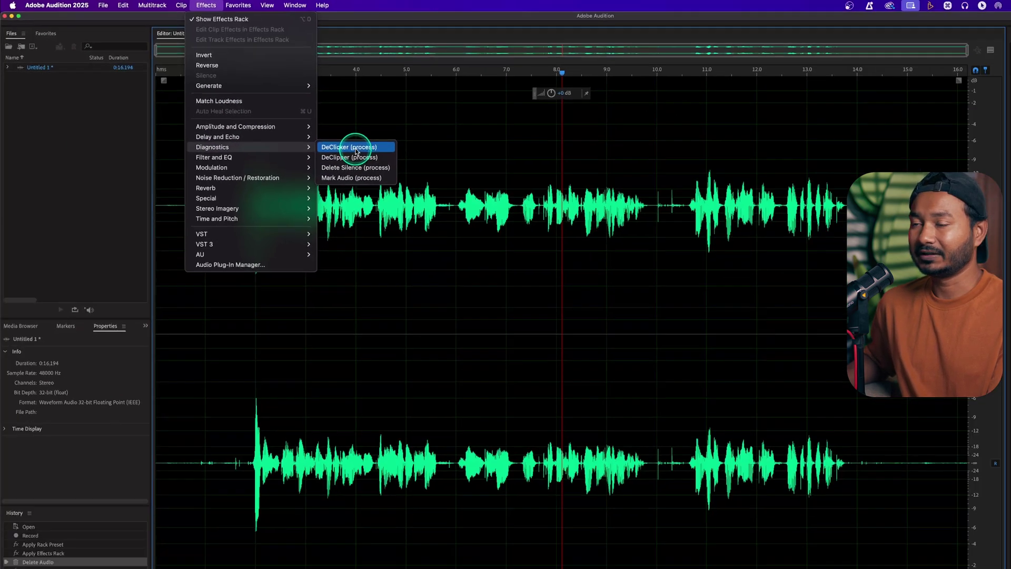
{"action": "left_click", "coordinate": [563, 237]}
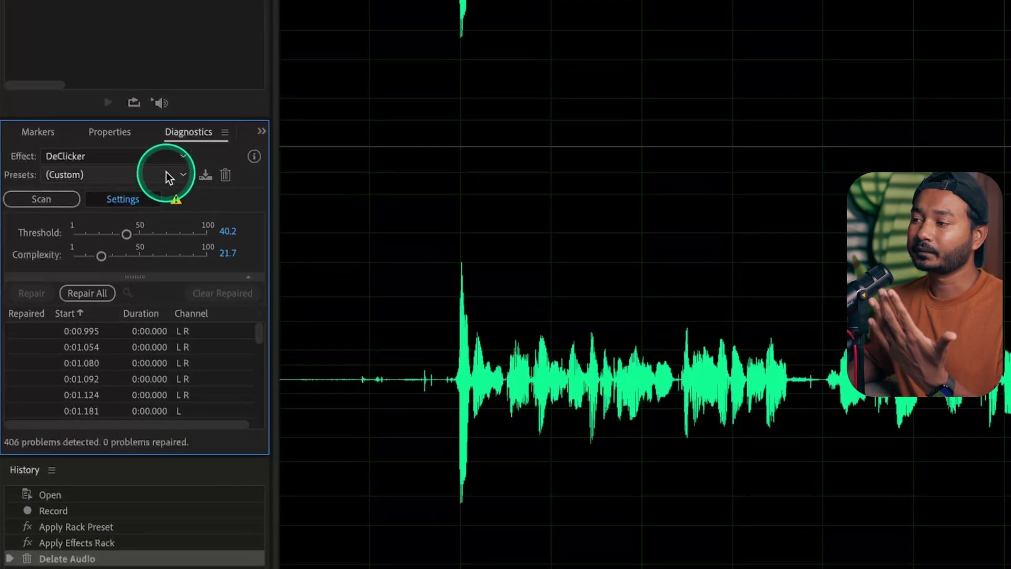
{"action": "left_click", "coordinate": [168, 161]}
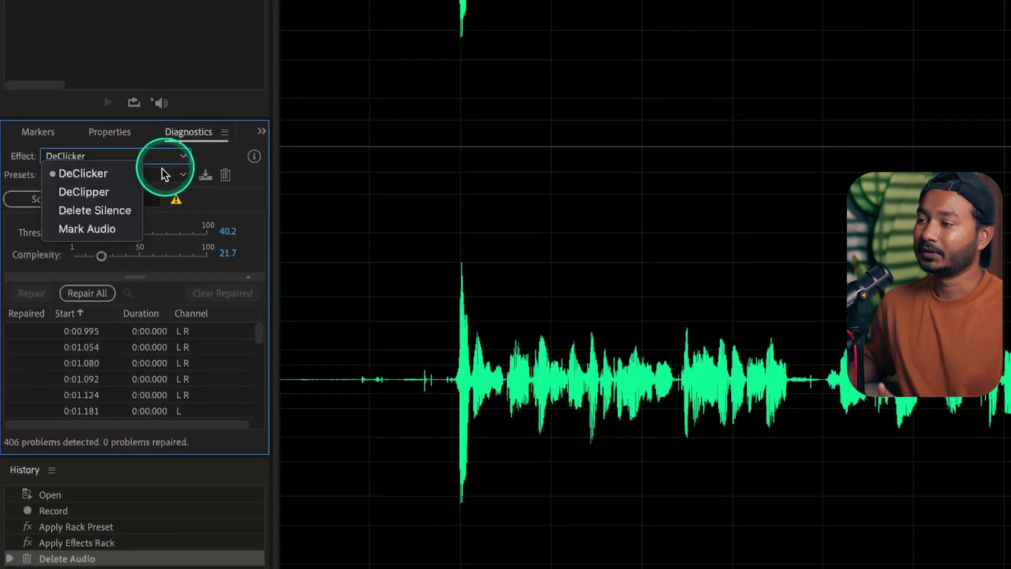
{"action": "left_click", "coordinate": [93, 172]}
{"action": "left_click", "coordinate": [90, 176]}
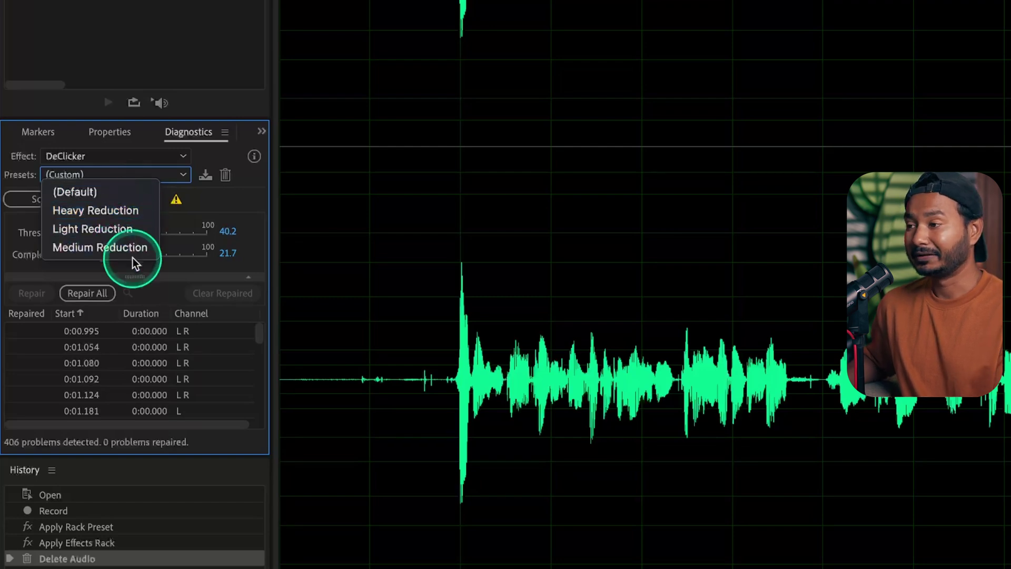
{"action": "left_click", "coordinate": [15, 176]}
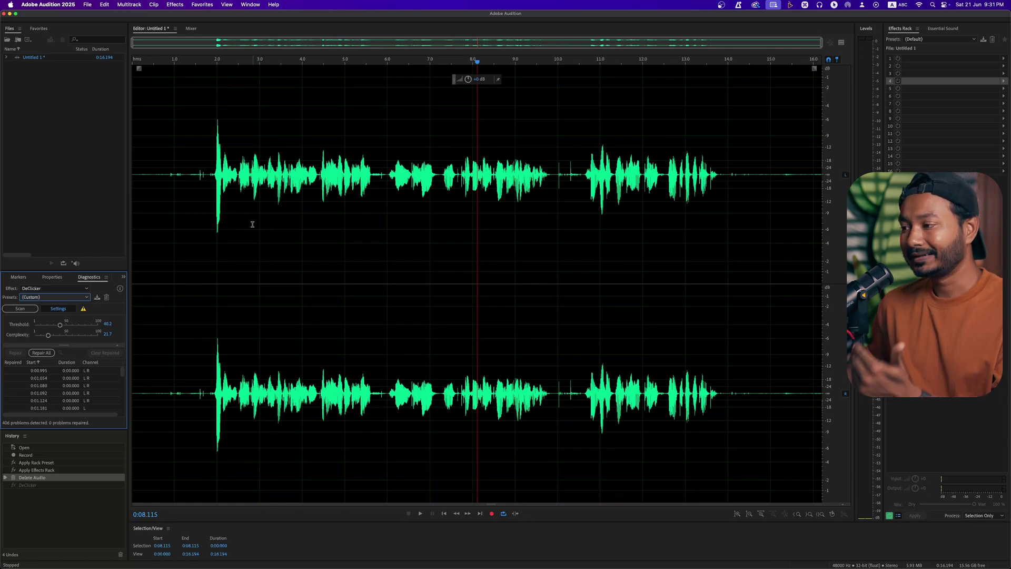
Scan the whole recording from its start, then enlarge and browse the 406-problem list.
{"action": "left_click", "coordinate": [149, 224]}
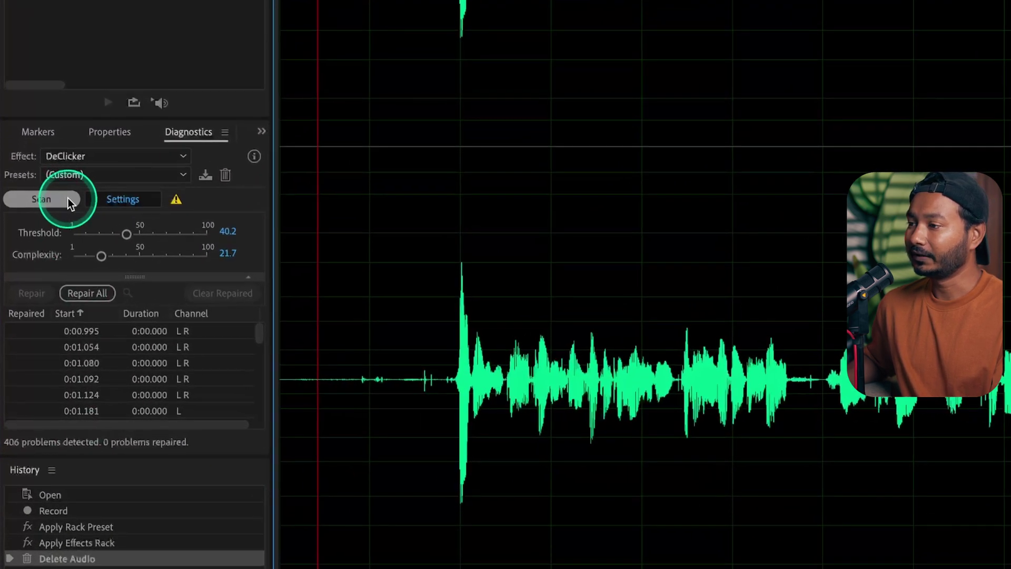
{"action": "left_click", "coordinate": [36, 296]}
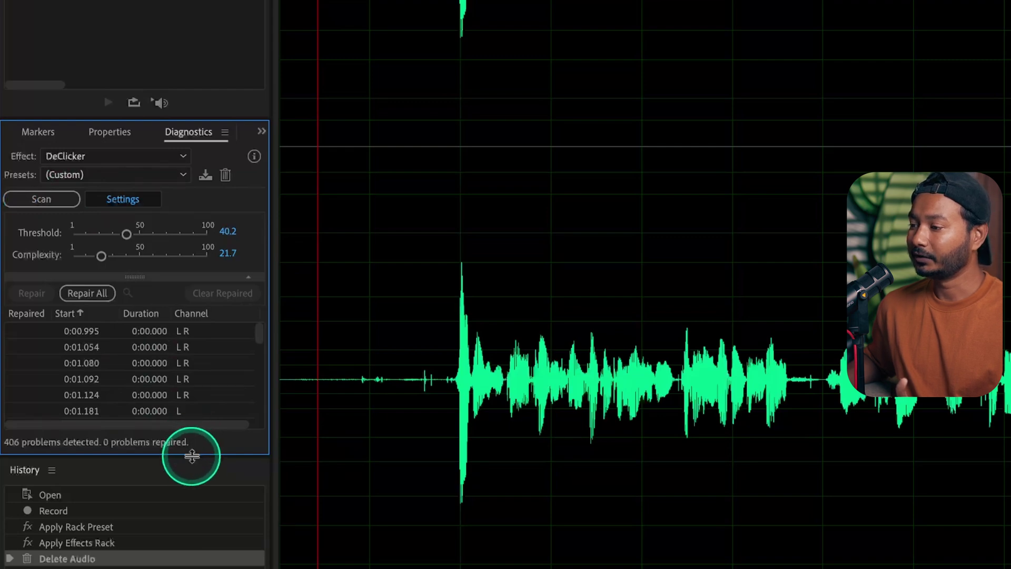
{"action": "left_click_drag", "start_coordinate": [192, 451], "coordinate": [190, 550]}
{"action": "scroll", "coordinate": [182, 463], "scroll_direction": "down", "scroll_amount": 1}
{"action": "scroll", "coordinate": [182, 463], "scroll_direction": "down", "scroll_amount": 20}
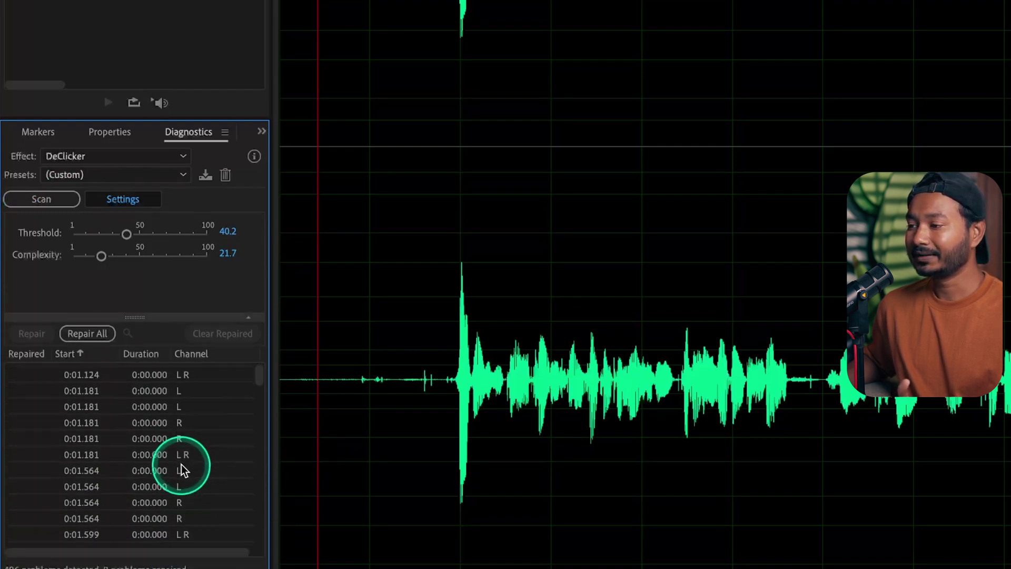
{"action": "scroll", "coordinate": [181, 468], "scroll_direction": "up", "scroll_amount": 20}
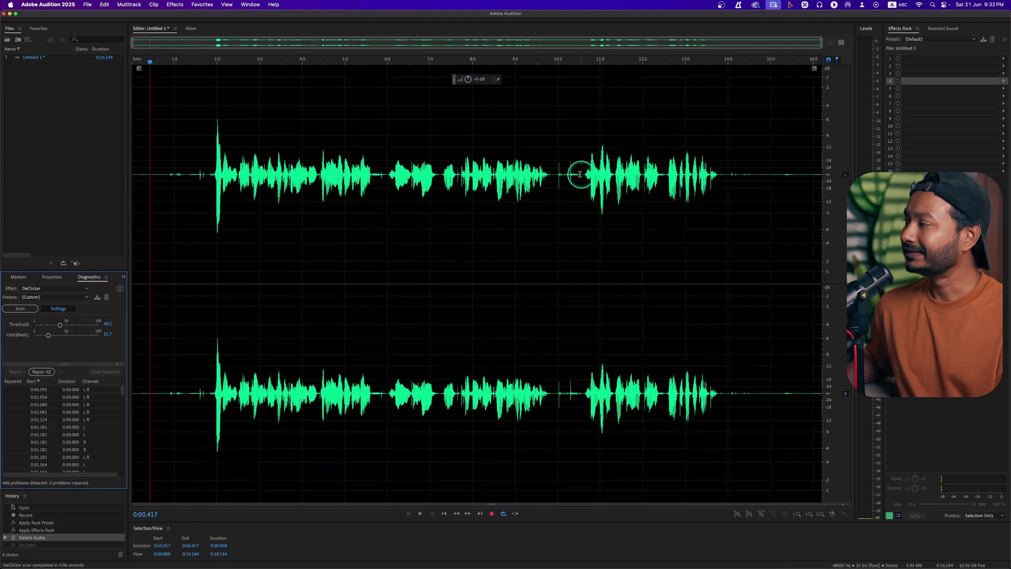
{"action": "left_click", "coordinate": [839, 70]}
Repair all detected clicks across the whole file (350 of 406) and play back the result.
{"action": "left_click_drag", "start_coordinate": [575, 176], "coordinate": [554, 179]}
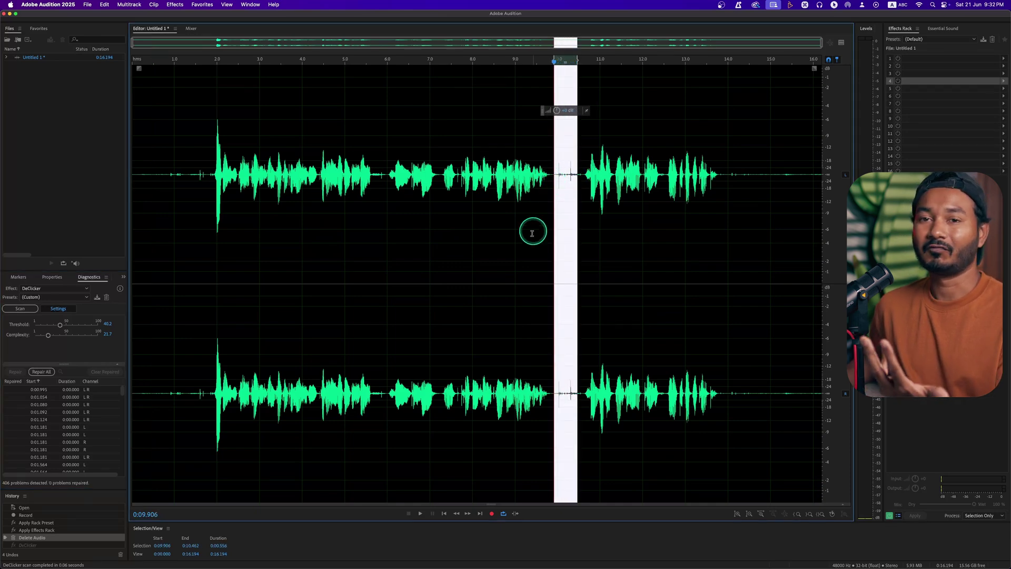
{"action": "left_click", "coordinate": [473, 254]}
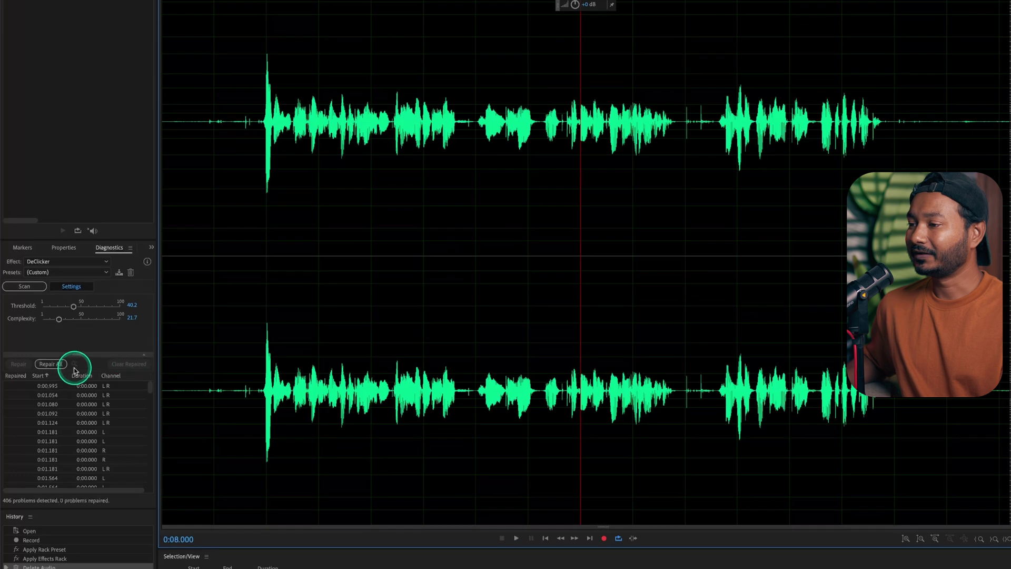
{"action": "left_click", "coordinate": [62, 363]}
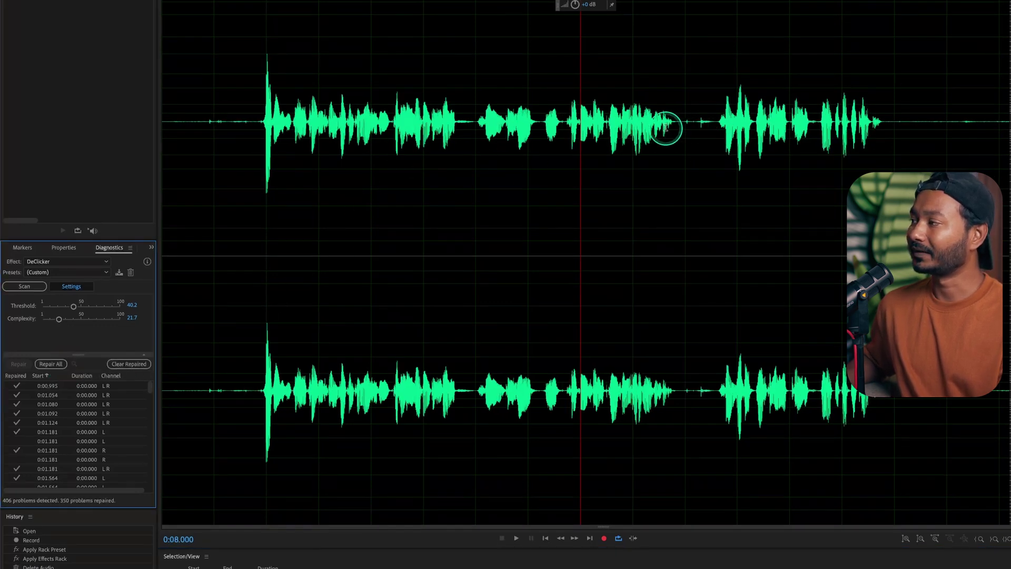
{"action": "left_click", "coordinate": [672, 126]}
{"action": "key", "text": "space"}
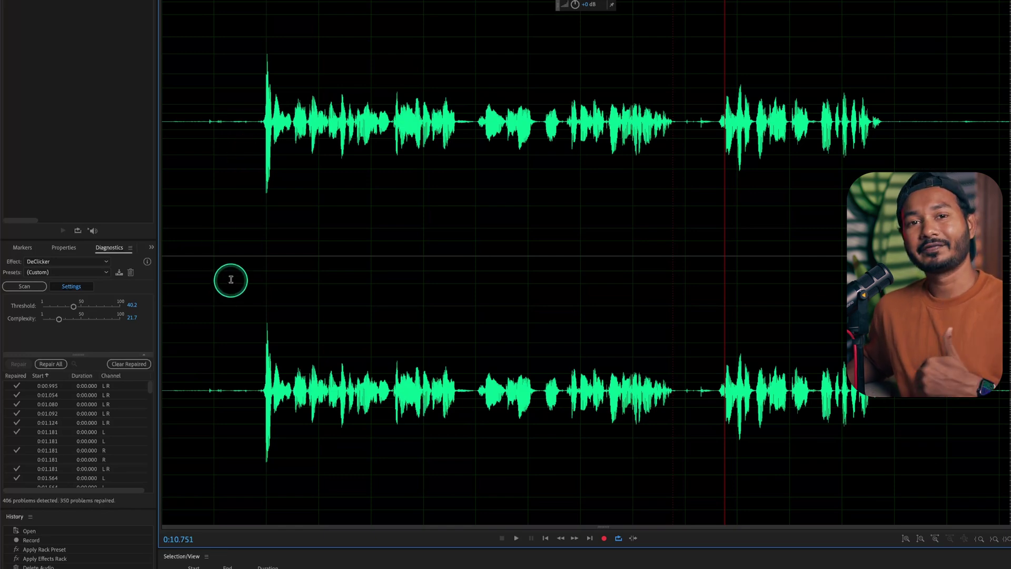
Clear the selection and rescan, finding 103 remaining problems.
{"action": "left_click", "coordinate": [705, 129]}
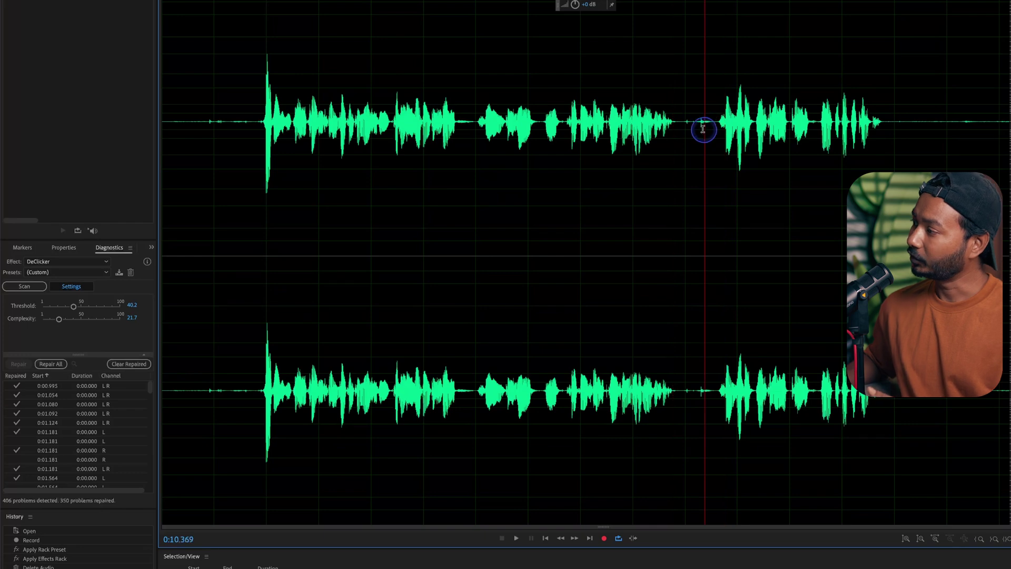
{"action": "left_click_drag", "start_coordinate": [704, 129], "coordinate": [685, 129]}
{"action": "left_click", "coordinate": [275, 301]}
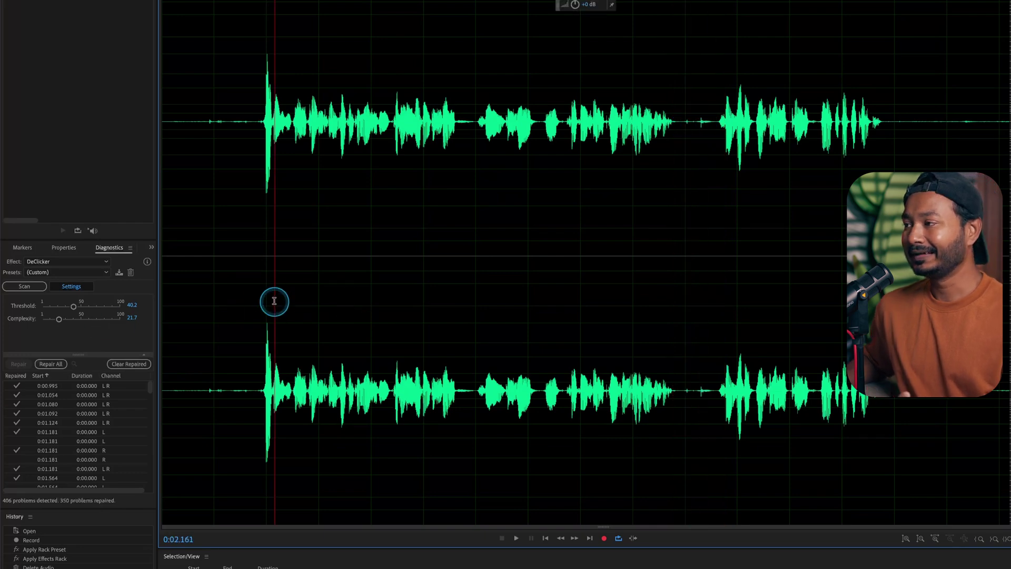
{"action": "left_click", "coordinate": [25, 286]}
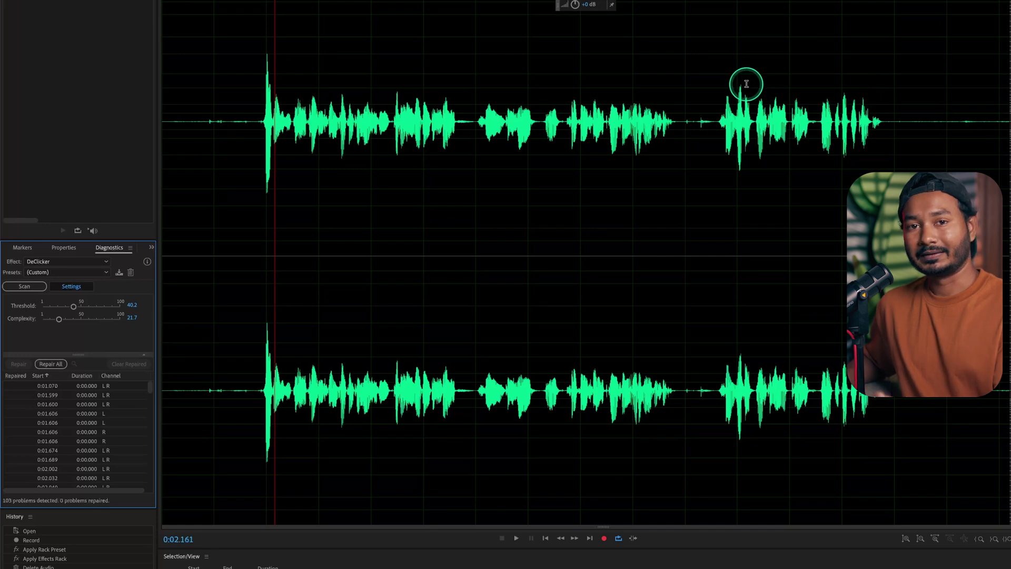
Repair the remaining clicks (99 of 103) and listen to the gap near 10.4 seconds.
{"action": "left_click", "coordinate": [48, 367]}
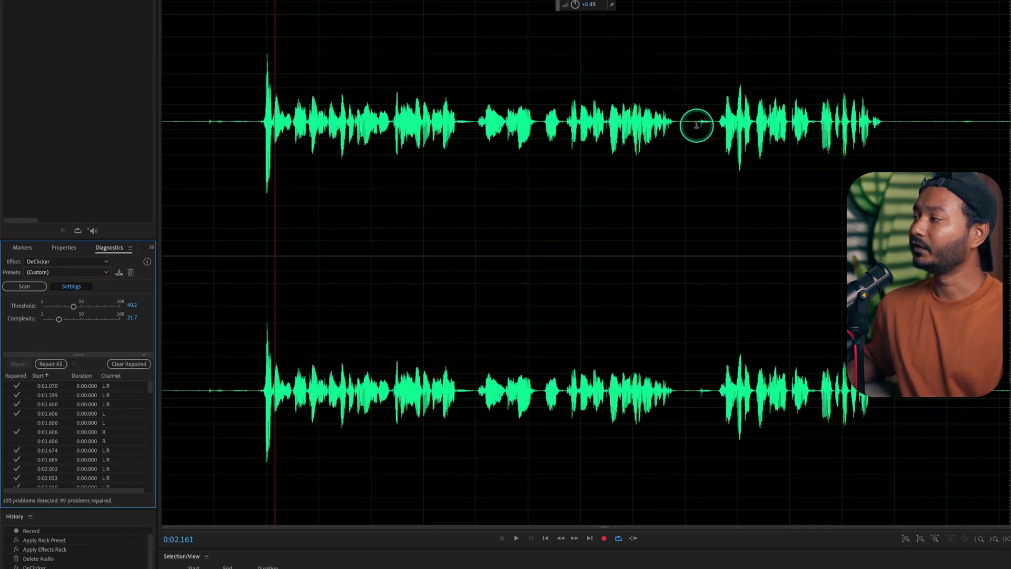
{"action": "left_click", "coordinate": [667, 123]}
{"action": "key", "text": "space"}
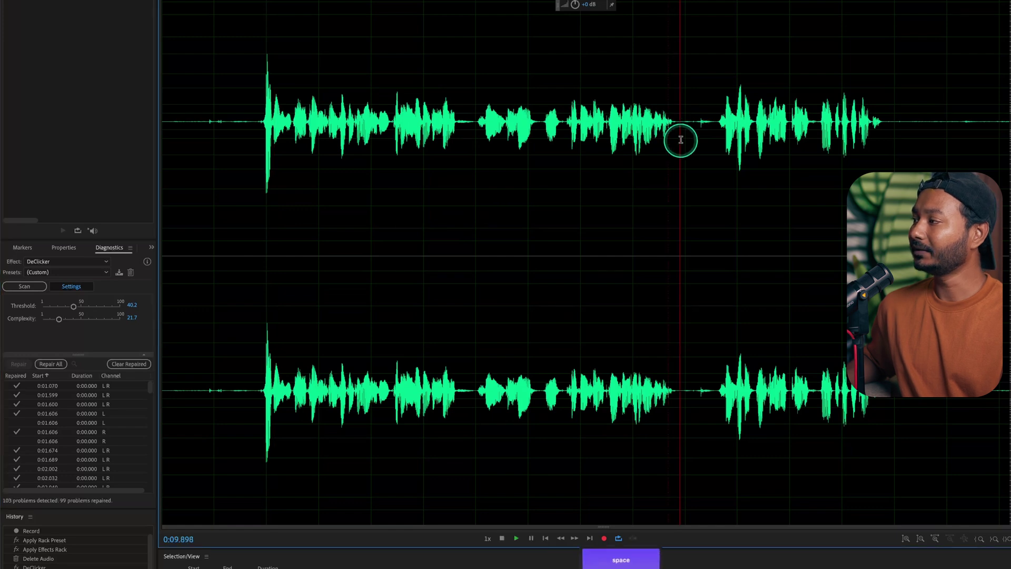
{"action": "key", "text": "space"}
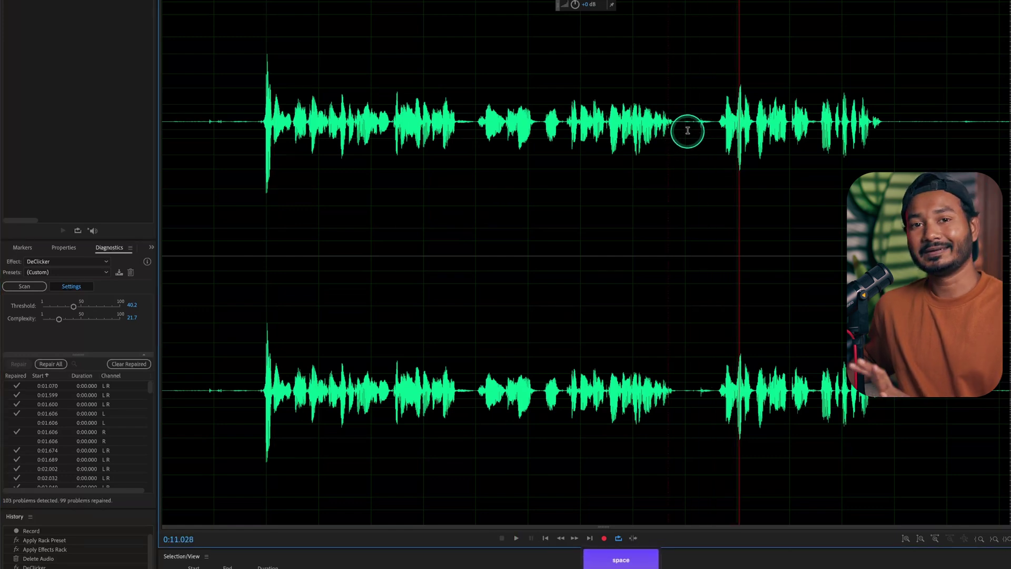